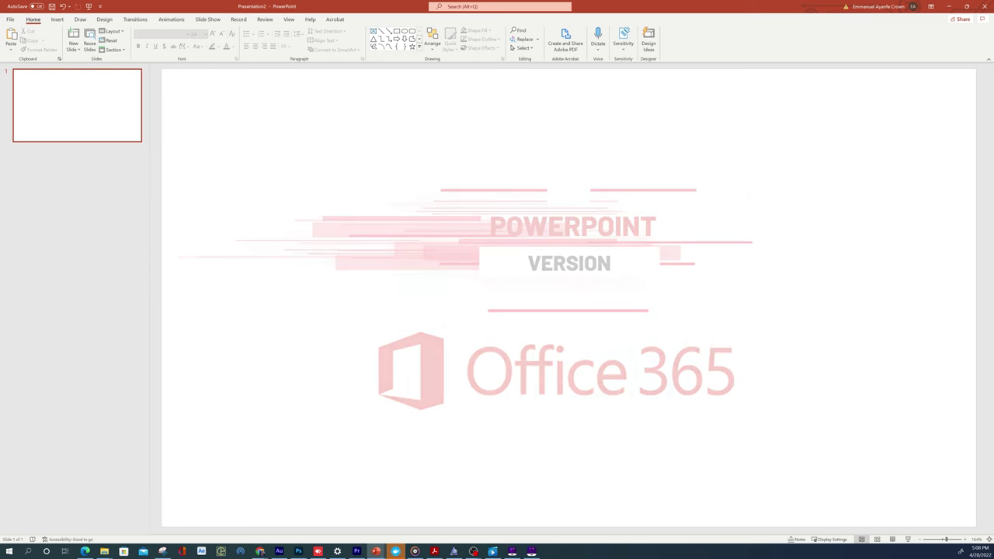
Set the blank slide's background to a picture or texture fill.
{"action": "right_click", "coordinate": [349, 125]}
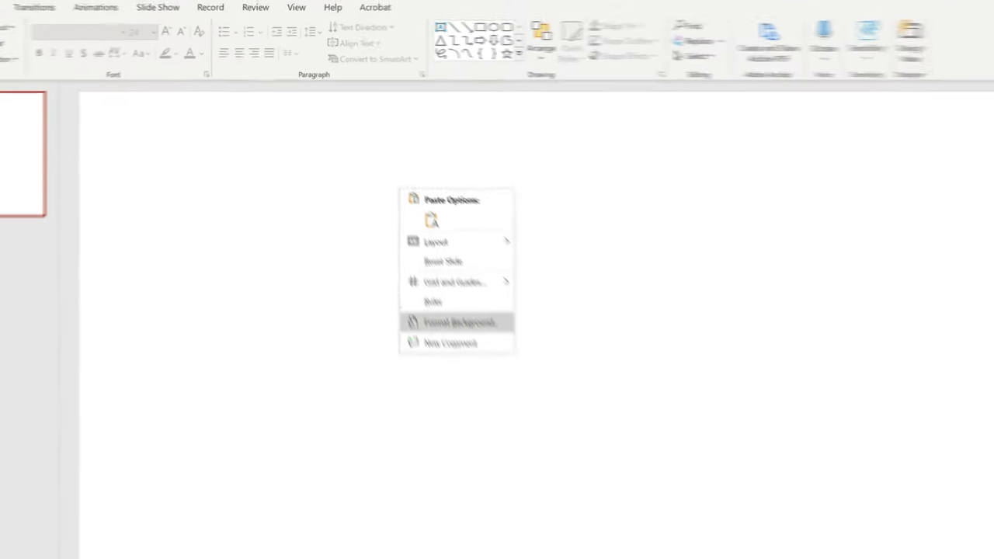
{"action": "left_click", "coordinate": [485, 361]}
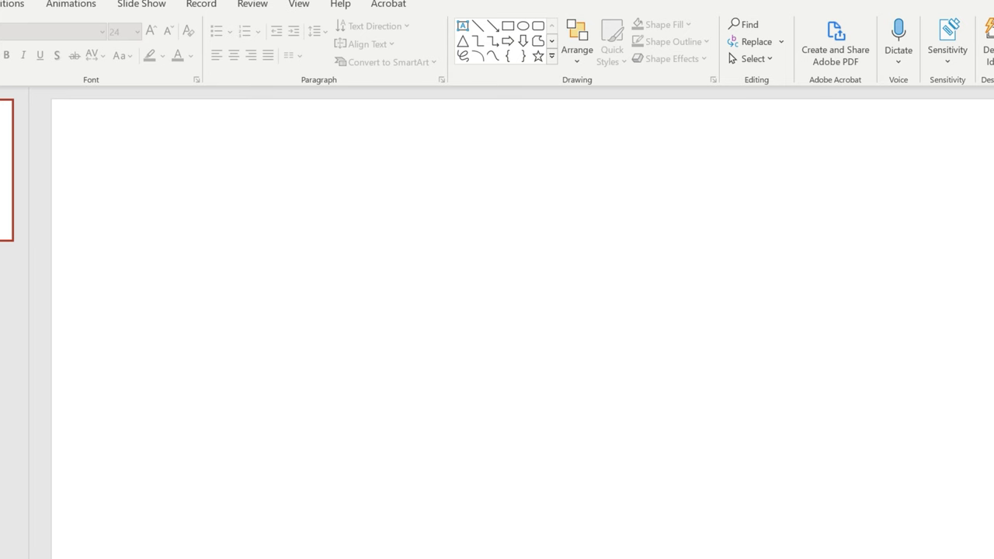
{"action": "left_click", "coordinate": [783, 274]}
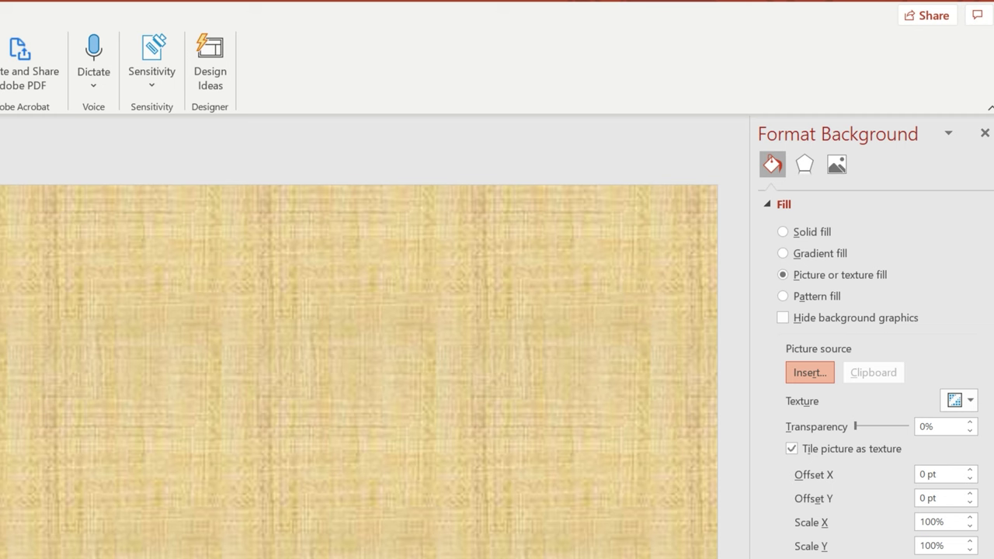
Search the stock images for "elephant" and use the sunset photo of an elephant beside a tree as the slide background.
{"action": "left_click", "coordinate": [810, 372]}
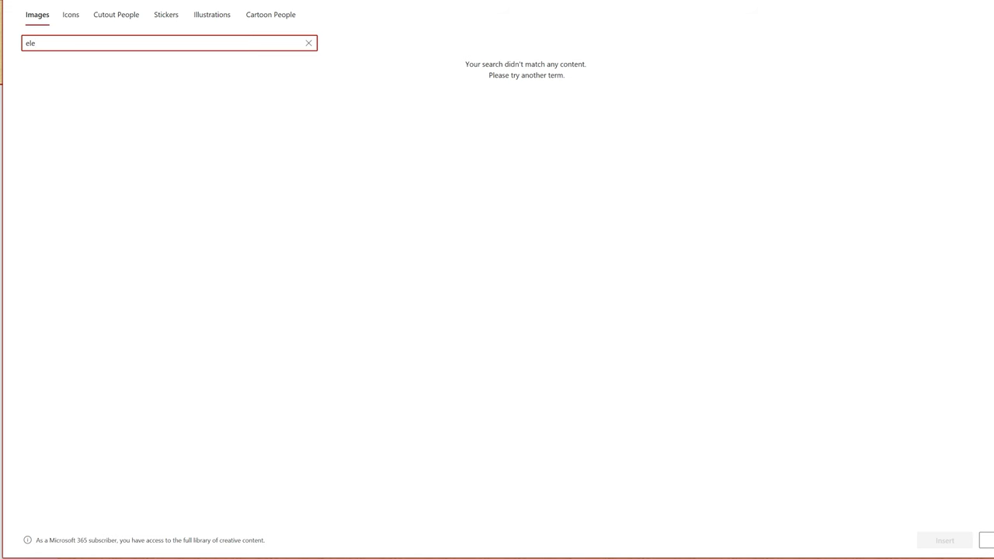
{"action": "type", "text": "phant"}
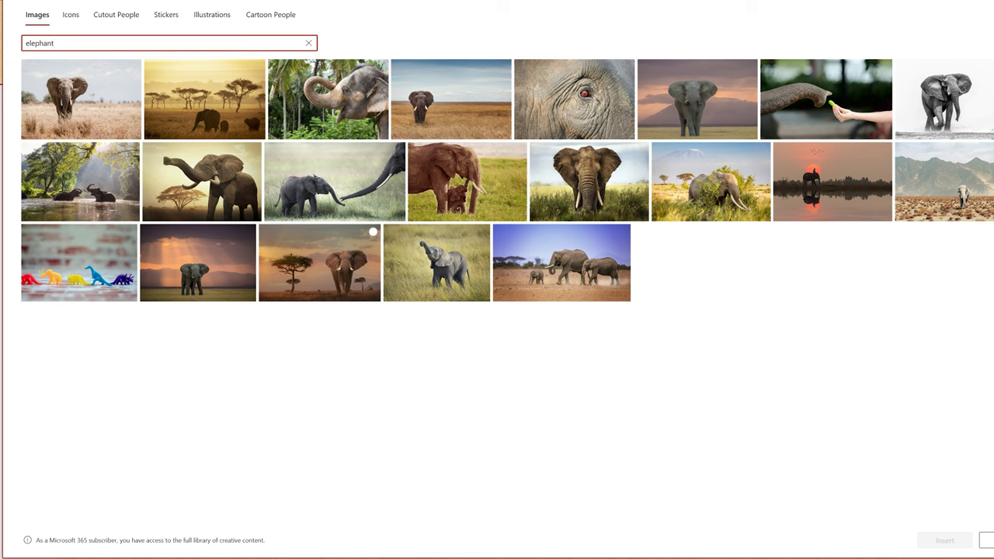
{"action": "left_click", "coordinate": [372, 231]}
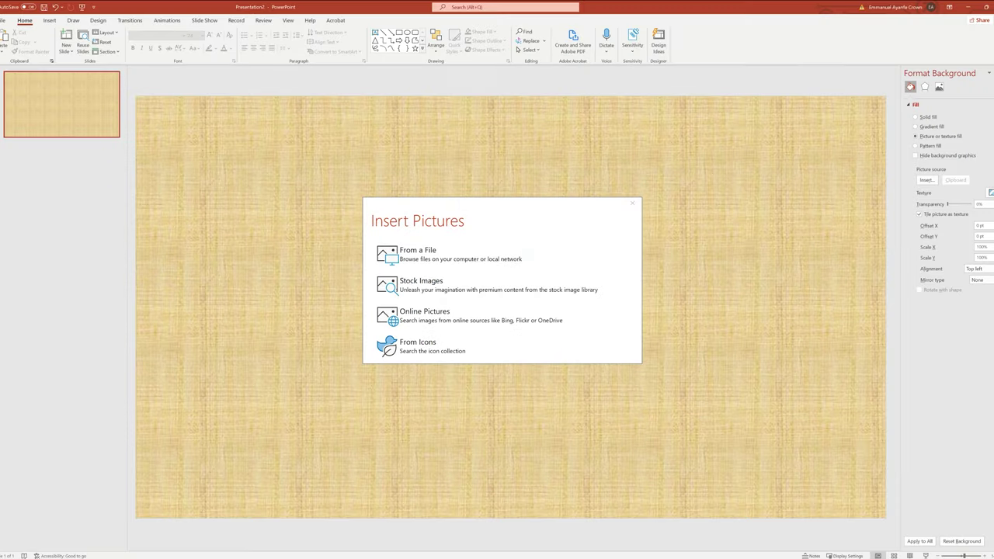
{"action": "key", "text": "Escape"}
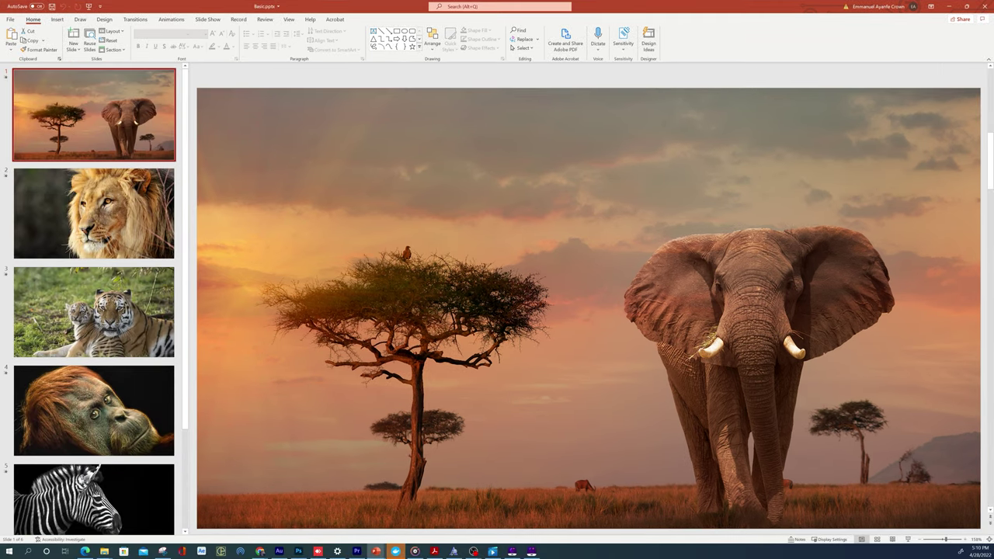
Try the Shred and Honeycomb transitions on the elephant slide.
{"action": "scroll", "coordinate": [94, 299], "scroll_direction": "down", "scroll_amount": 3}
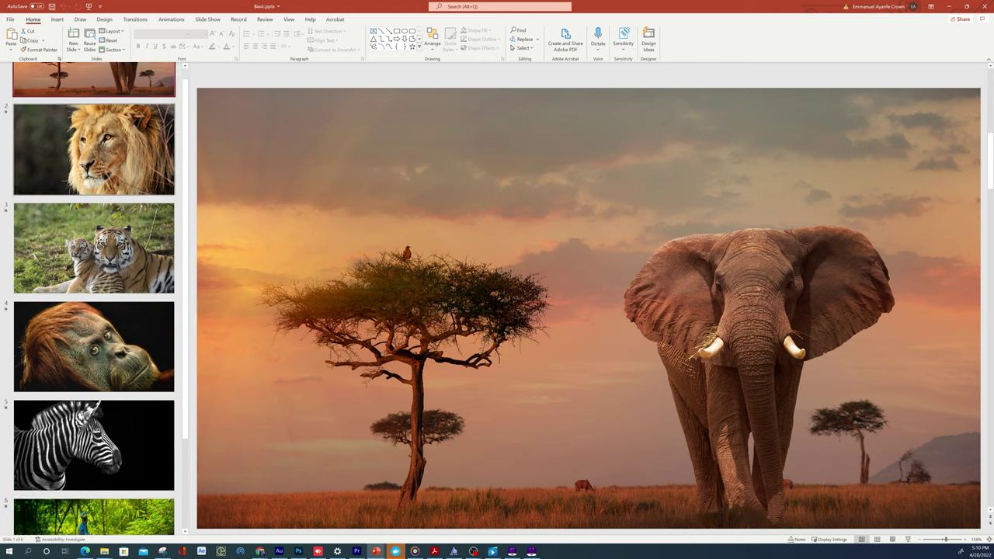
{"action": "scroll", "coordinate": [94, 299], "scroll_direction": "up", "scroll_amount": 3}
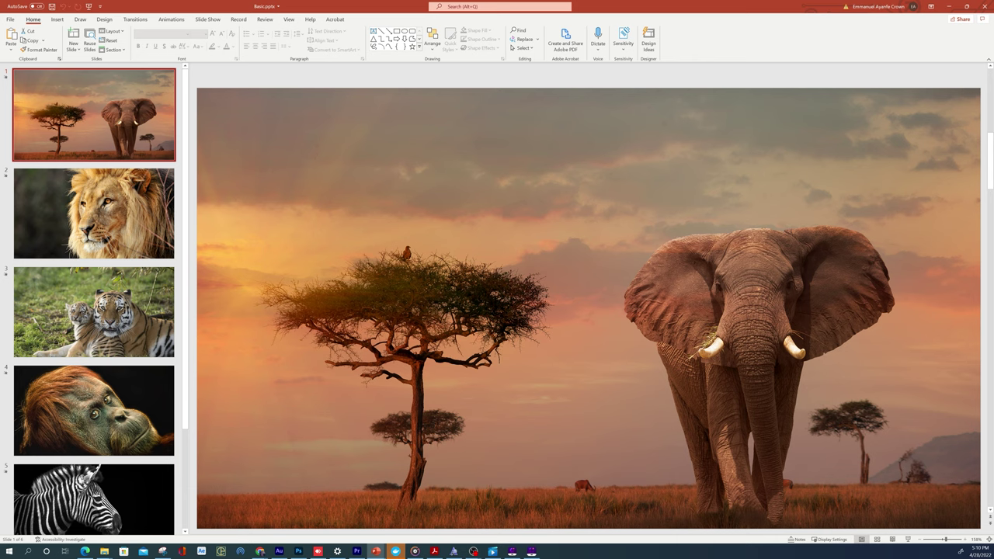
{"action": "left_click", "coordinate": [135, 20]}
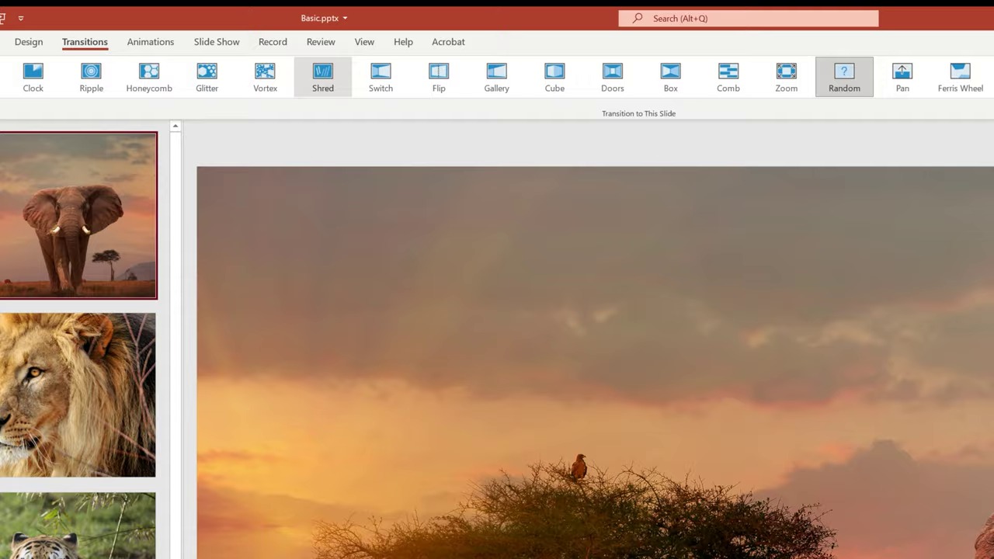
{"action": "left_click", "coordinate": [322, 78]}
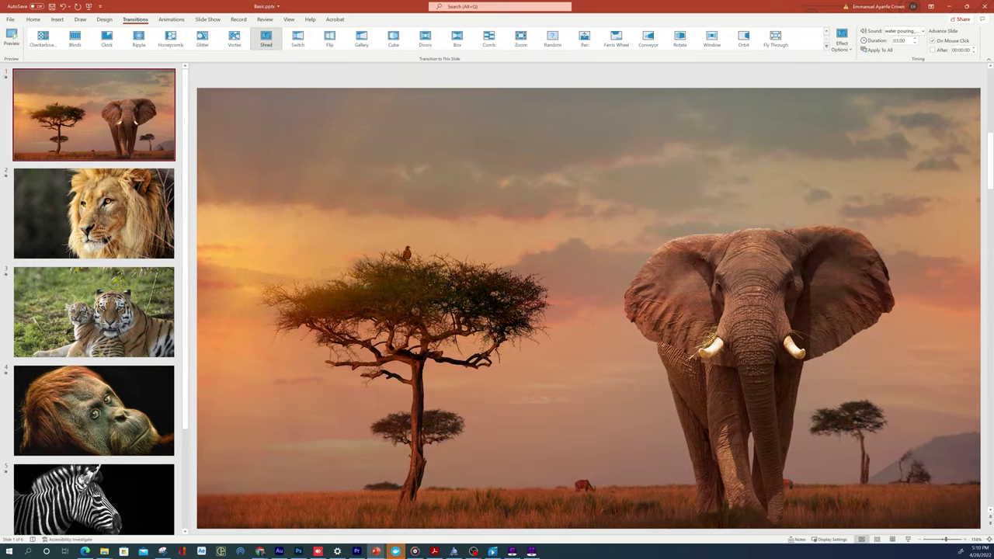
{"action": "left_click", "coordinate": [170, 39]}
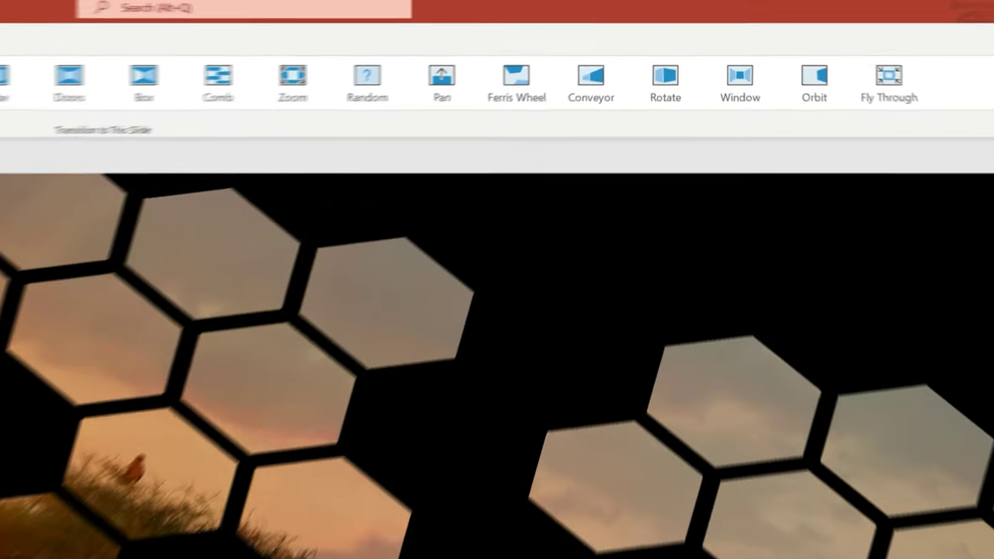
Give the elephant slide the Random transition and apply it to all slides.
{"action": "left_click", "coordinate": [477, 56]}
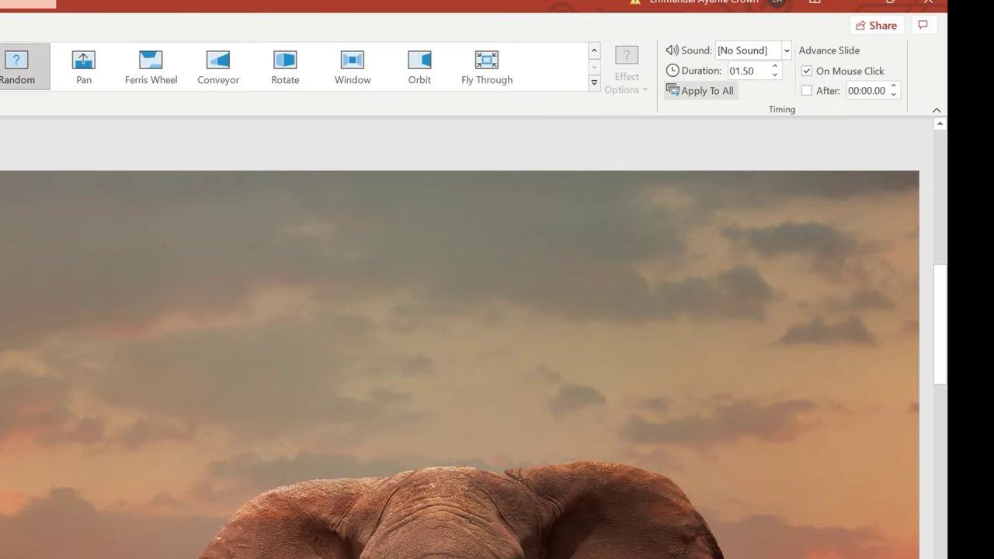
{"action": "left_click", "coordinate": [700, 90]}
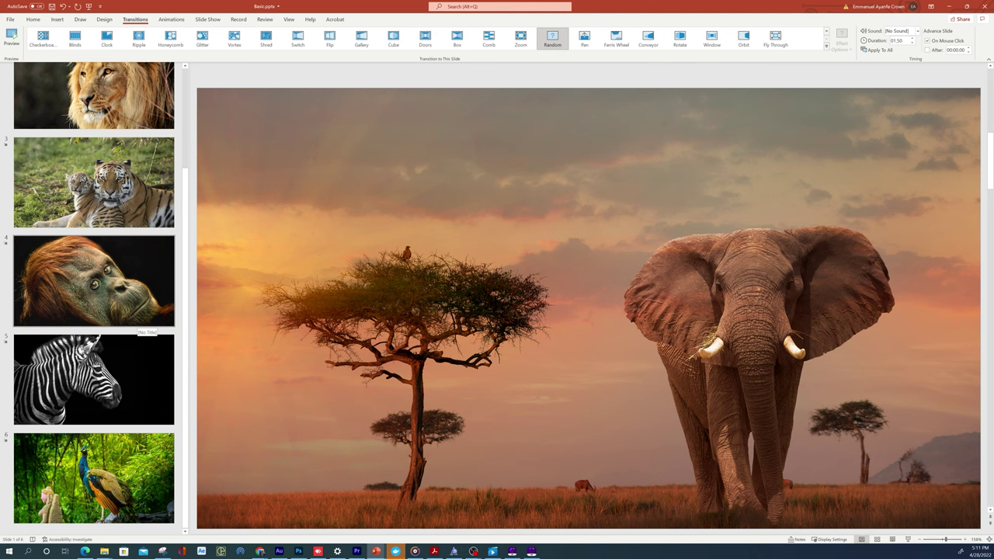
{"action": "scroll", "coordinate": [138, 326], "scroll_direction": "up", "scroll_amount": 3}
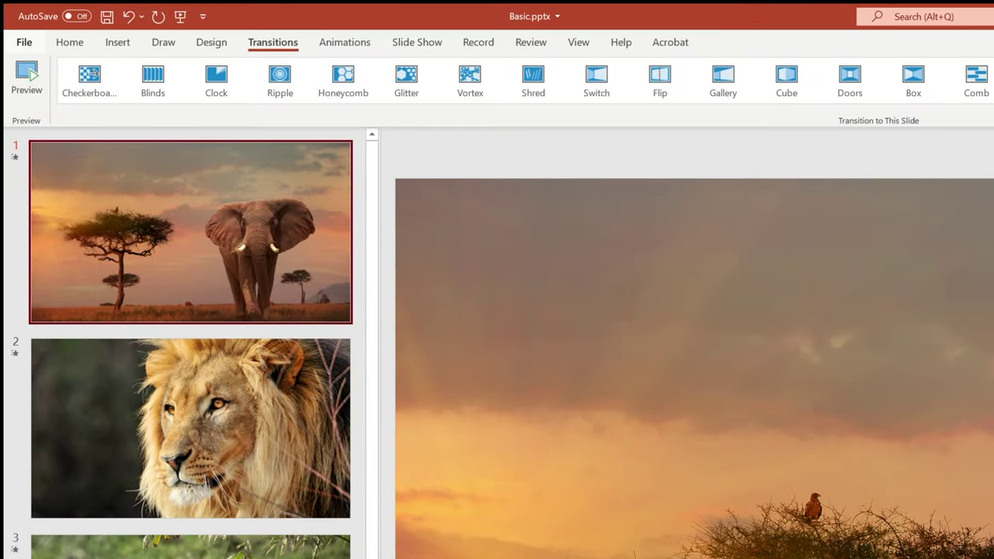
Export the presentation as a Full HD (1080p) MPEG-4 video named Animals of the jungle, with 5 seconds per slide, and pause its playback.
{"action": "left_click", "coordinate": [24, 42]}
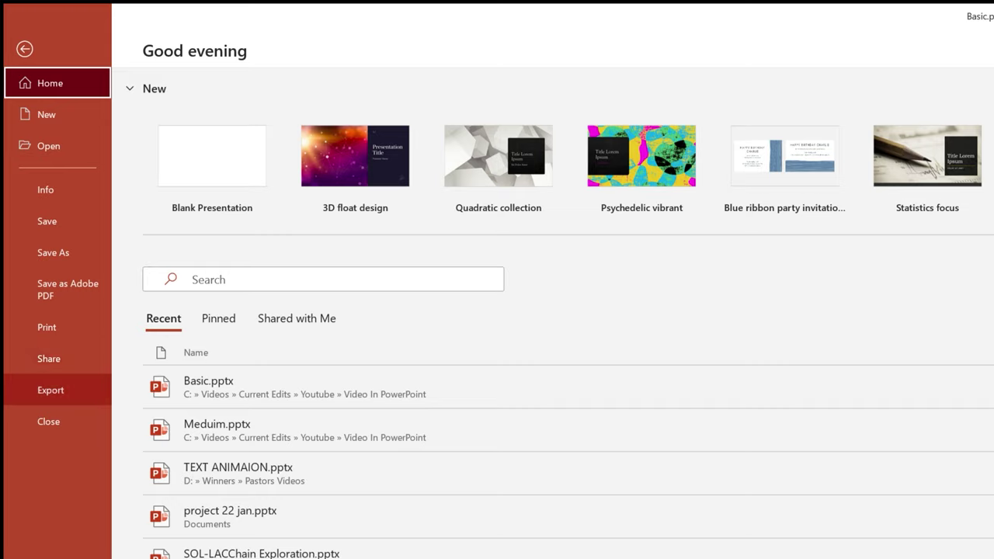
{"action": "left_click", "coordinate": [57, 390]}
{"action": "left_click", "coordinate": [264, 199]}
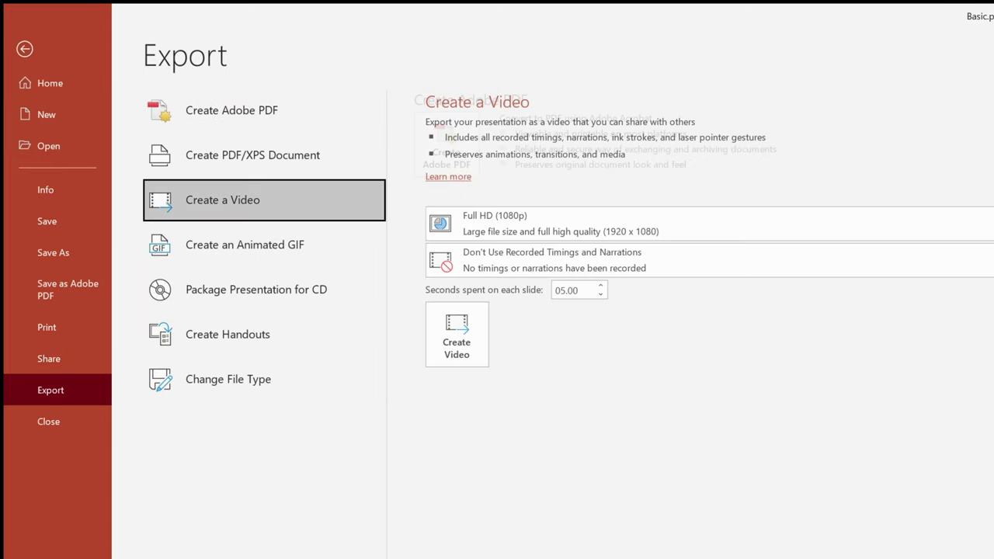
{"action": "left_click", "coordinate": [628, 208]}
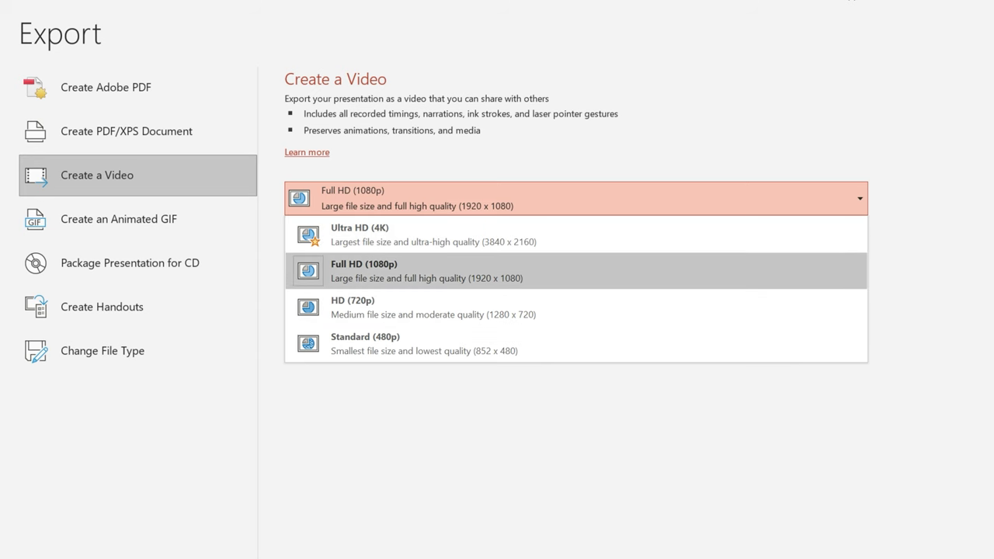
{"action": "left_click", "coordinate": [425, 270]}
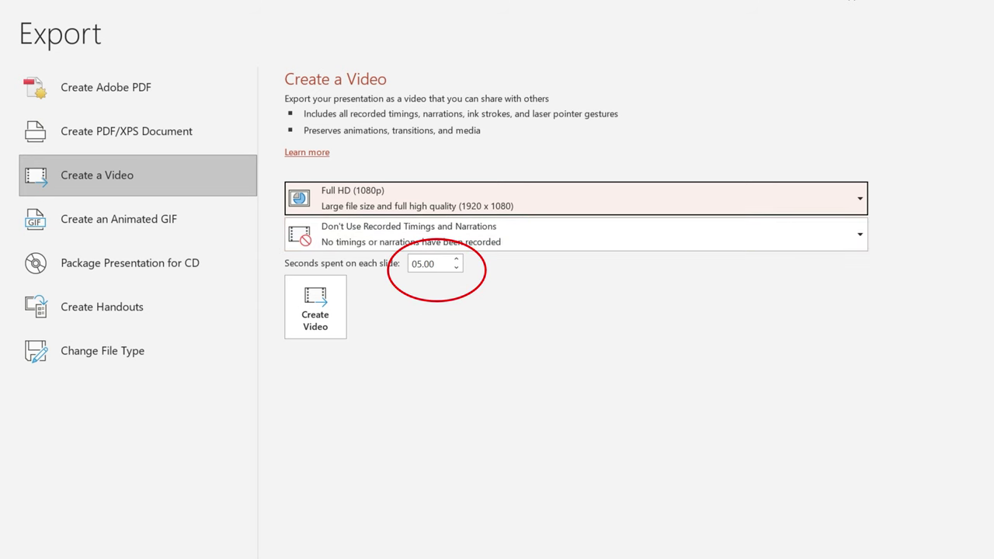
{"action": "left_click", "coordinate": [428, 263]}
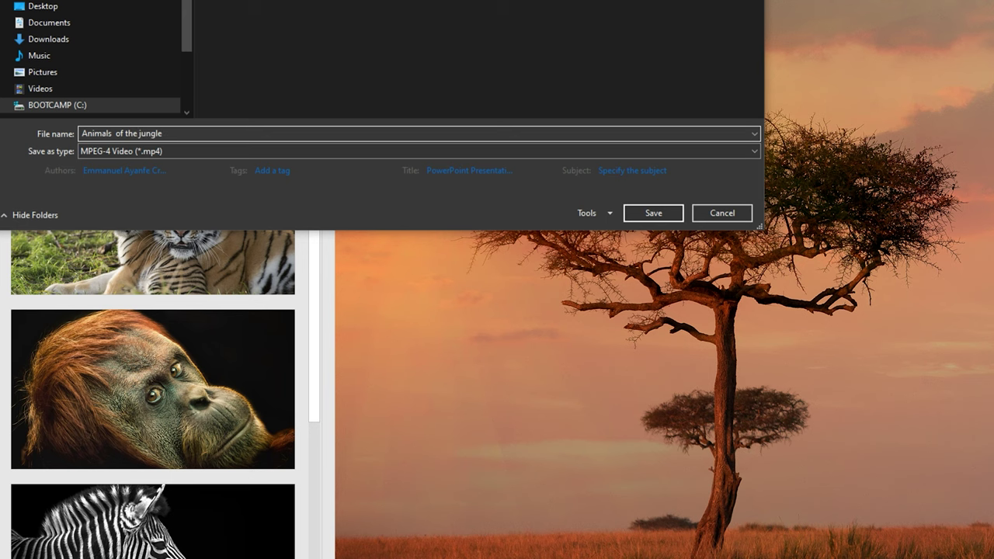
{"action": "key", "text": "Return"}
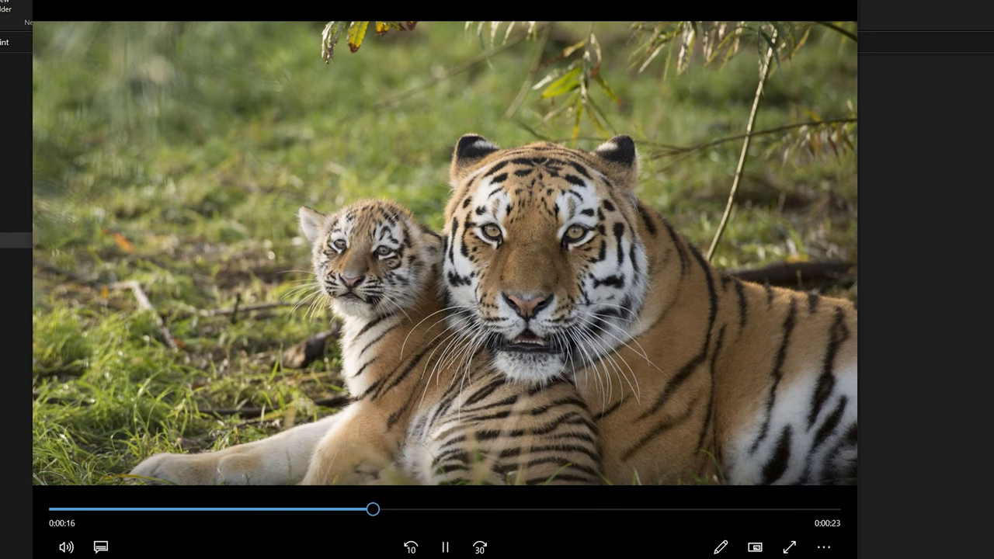
{"action": "left_click", "coordinate": [445, 547]}
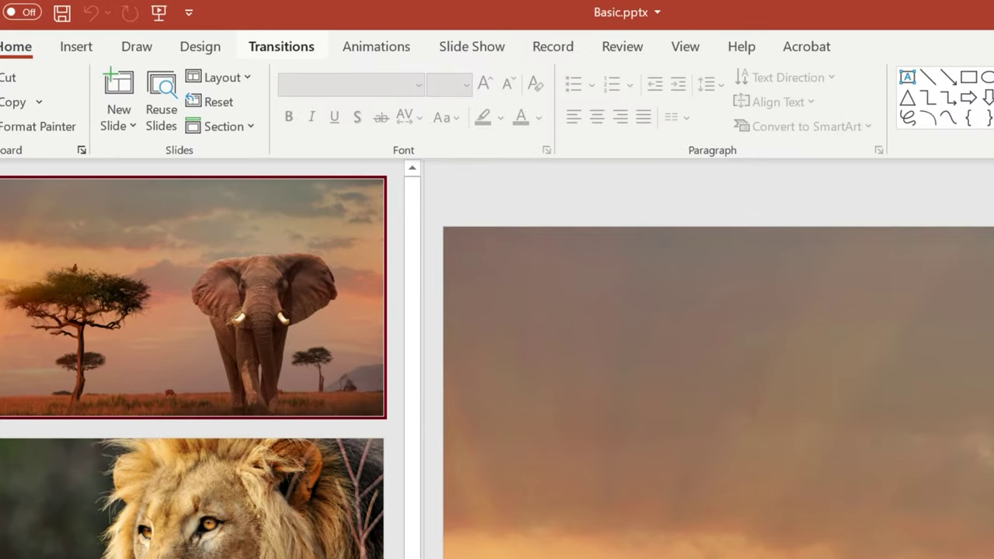
Turn off slide advance on mouse click and enable timed automatic advance for the elephant slide, entering 1 for the seconds.
{"action": "left_click", "coordinate": [281, 46]}
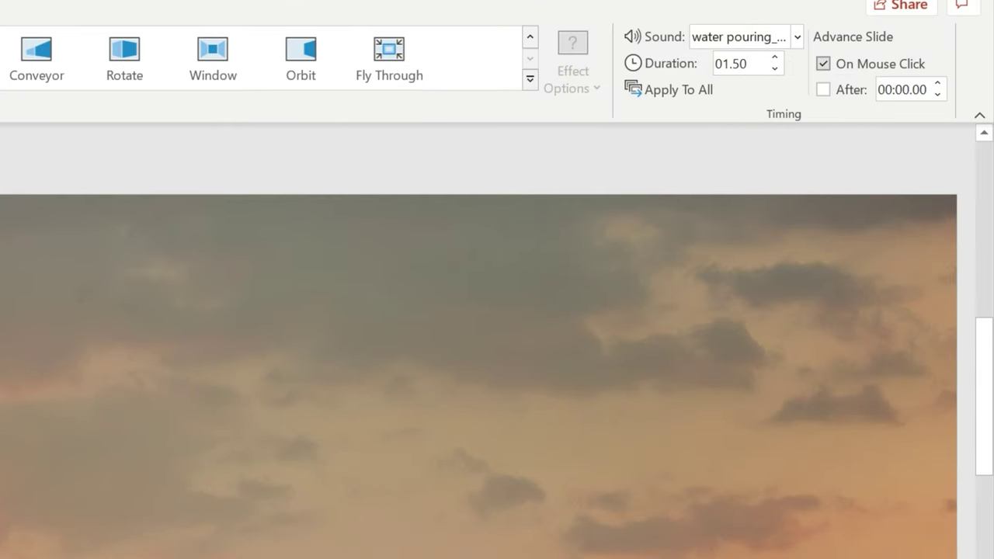
{"action": "left_click", "coordinate": [823, 63]}
{"action": "left_click", "coordinate": [823, 89]}
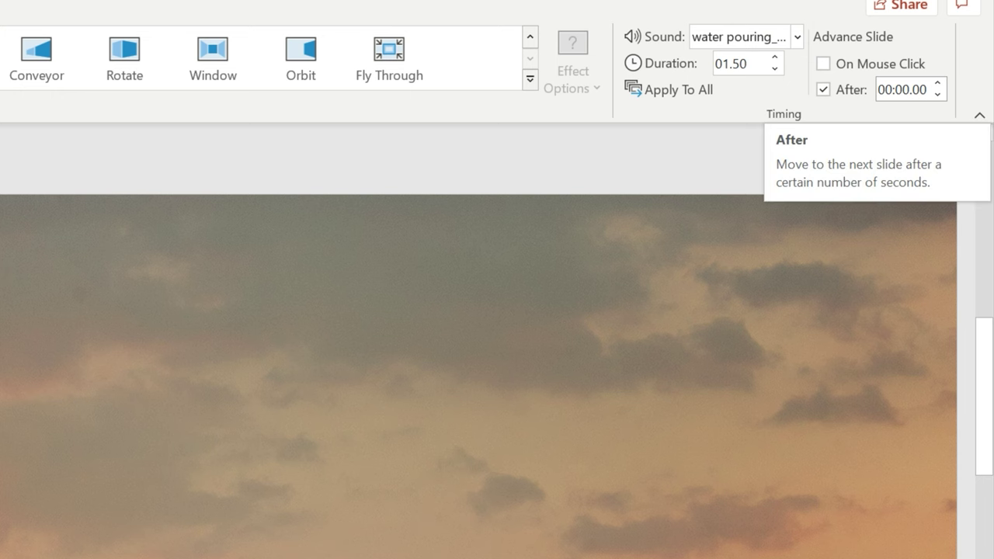
{"action": "left_click", "coordinate": [901, 90]}
{"action": "left_click_drag", "start_coordinate": [878, 89], "coordinate": [895, 90]}
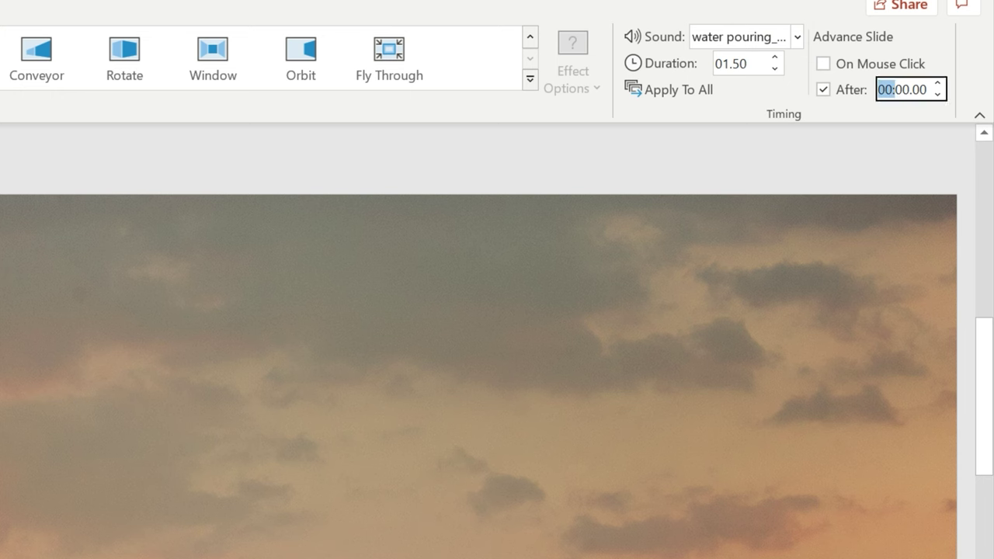
{"action": "left_click", "coordinate": [903, 89]}
{"action": "type", "text": "1"}
{"action": "key", "text": "Return"}
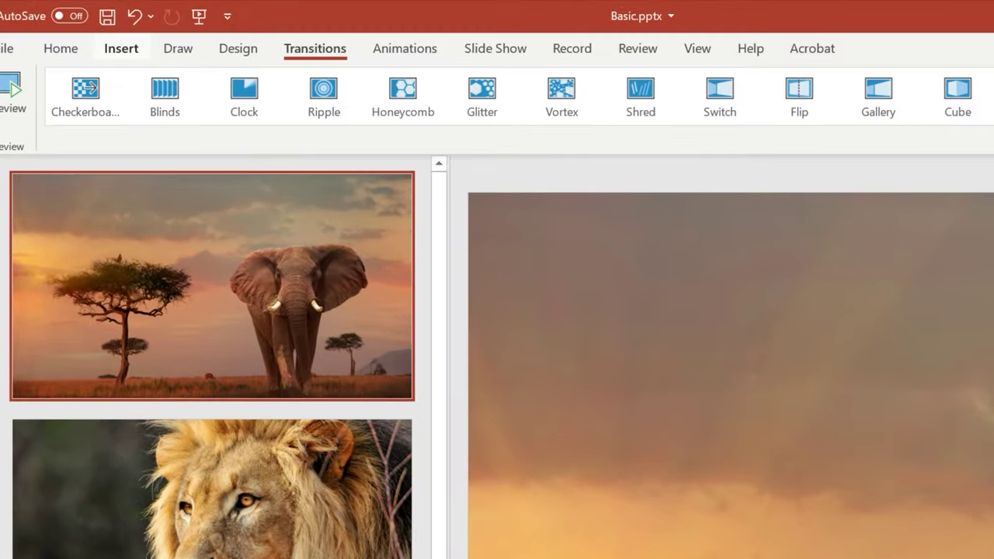
Insert the audio file Full Track (without Flute).mp3 from the PC on the elephant slide and make it play in the background.
{"action": "left_click", "coordinate": [73, 26]}
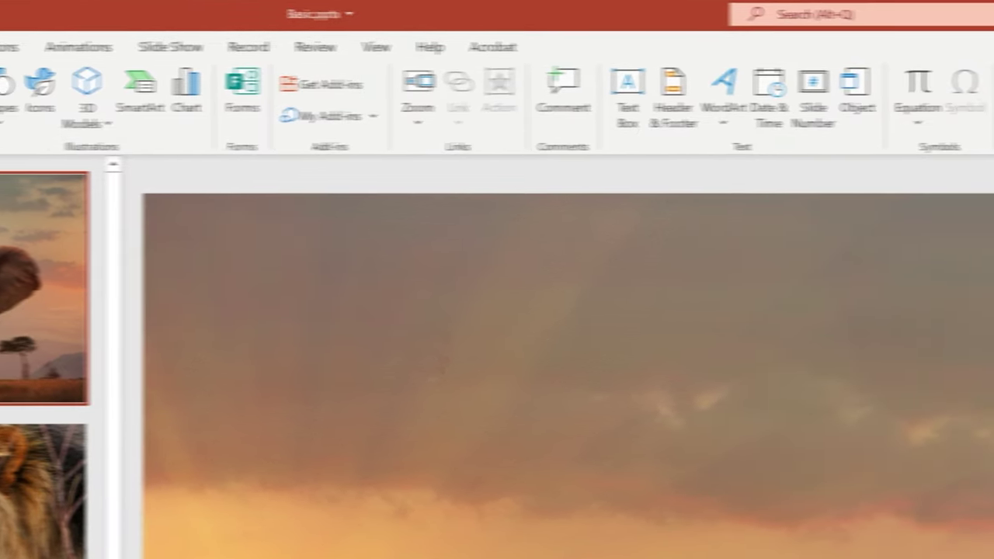
{"action": "left_click", "coordinate": [863, 95]}
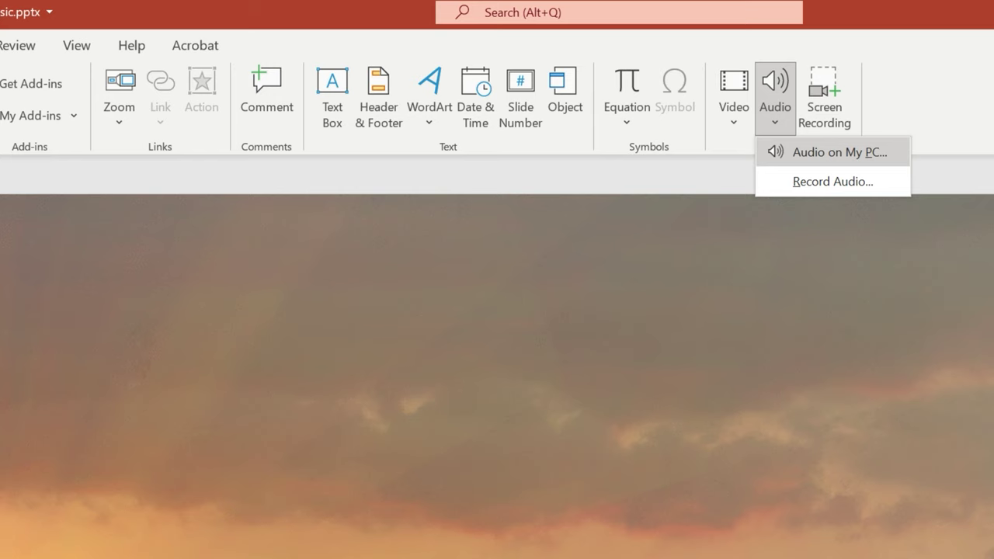
{"action": "mouse_move", "coordinate": [272, 115]}
{"action": "left_mouse_down"}
{"action": "mouse_move", "coordinate": [298, 115]}
{"action": "mouse_move", "coordinate": [280, 116]}
{"action": "left_mouse_up"}
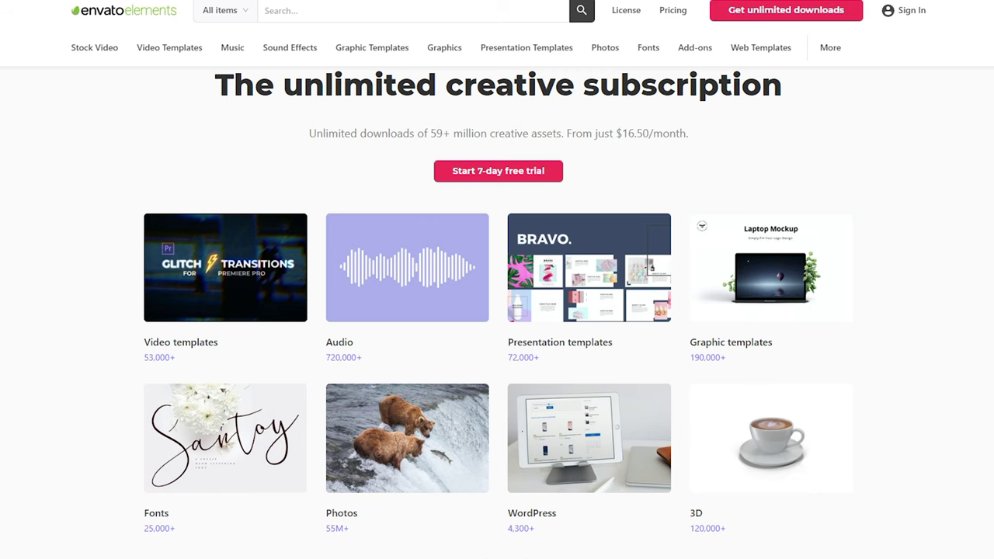
{"action": "scroll", "coordinate": [497, 311], "scroll_direction": "up", "scroll_amount": 1}
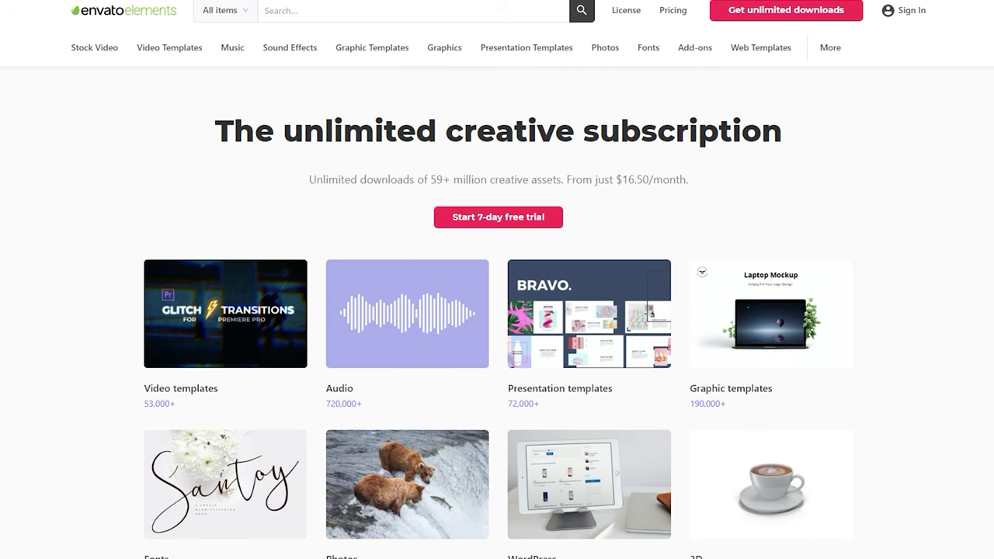
{"action": "scroll", "coordinate": [497, 311], "scroll_direction": "down", "scroll_amount": 5}
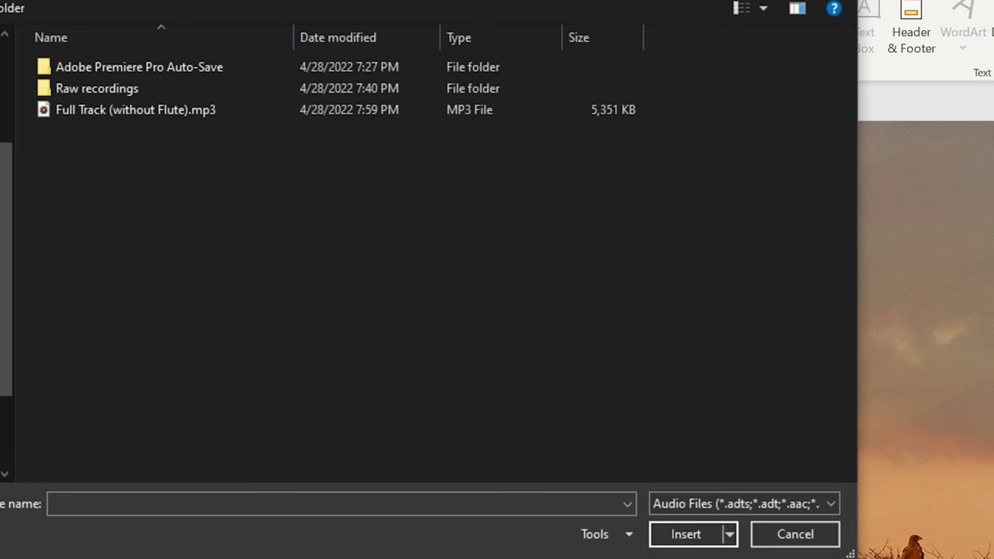
{"action": "double_click", "coordinate": [135, 110]}
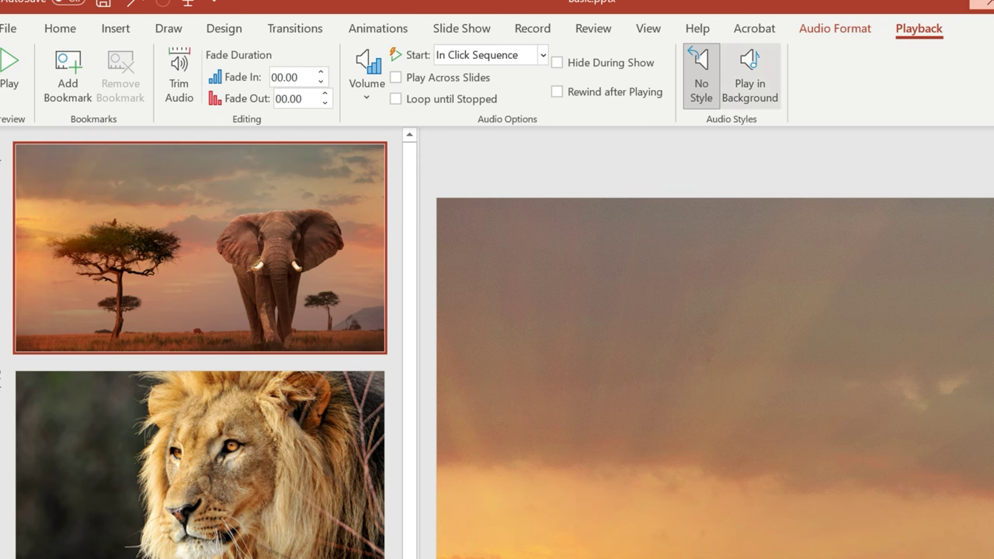
{"action": "left_click", "coordinate": [750, 77]}
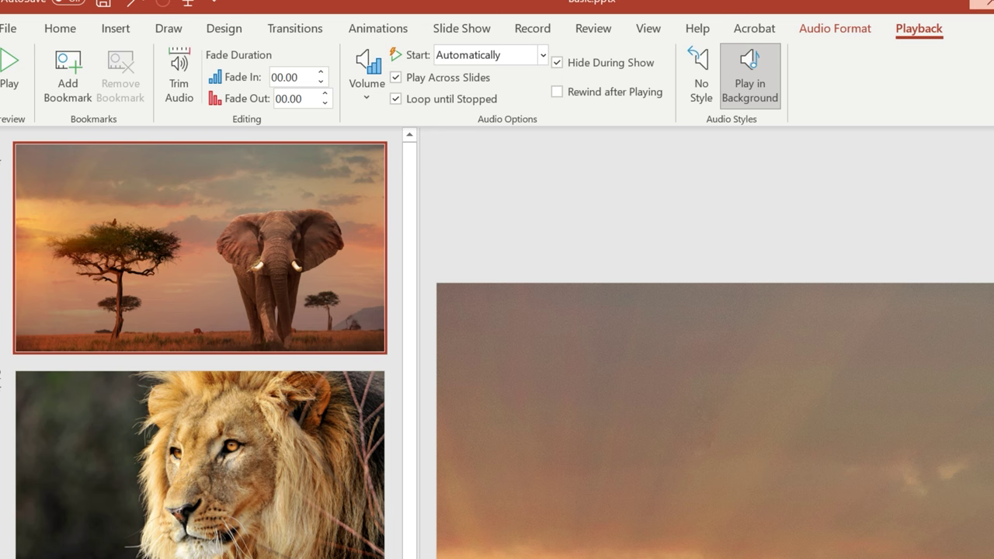
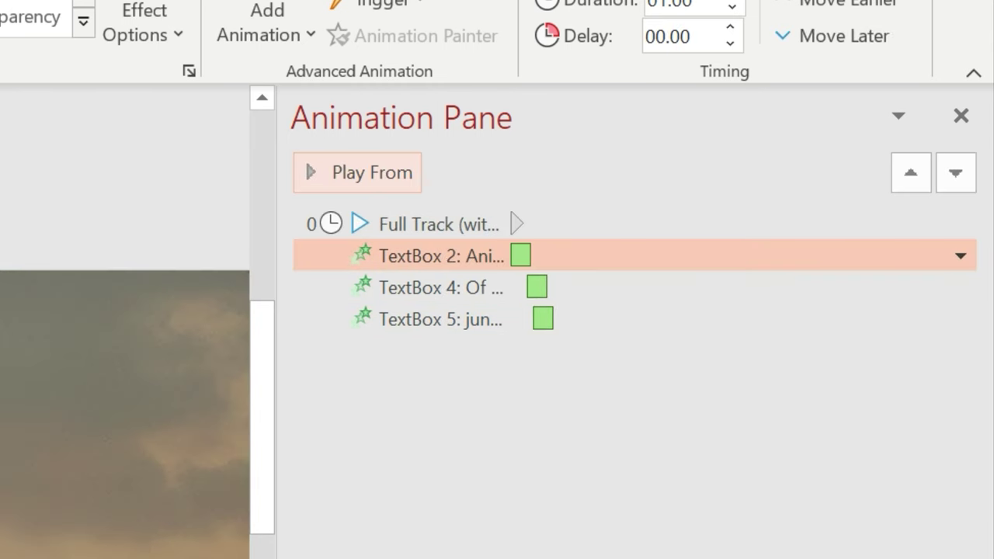
Preview the elephant slide's animations starting from the "Animals" text box.
{"action": "left_click", "coordinate": [357, 172]}
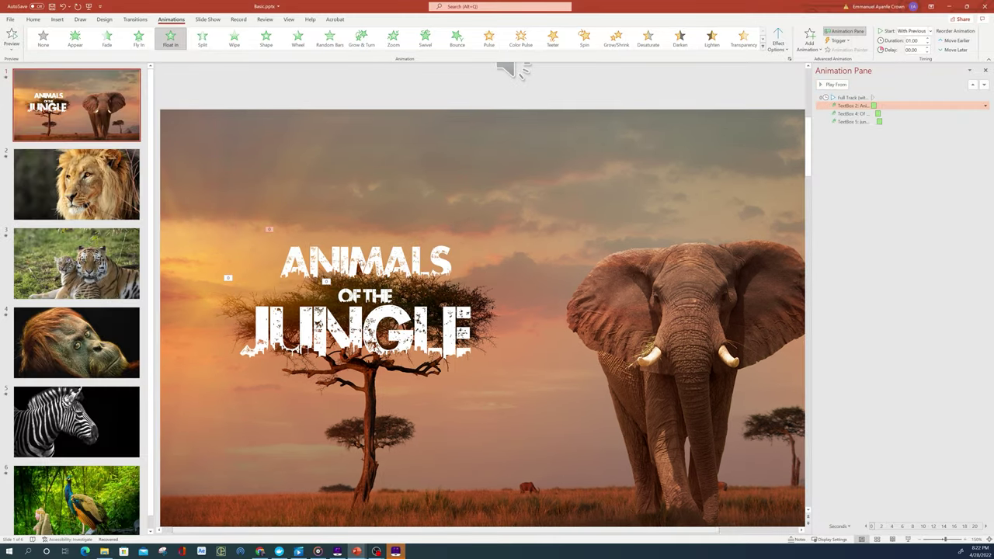
{"action": "scroll", "coordinate": [482, 319], "scroll_direction": "right", "scroll_amount": 1}
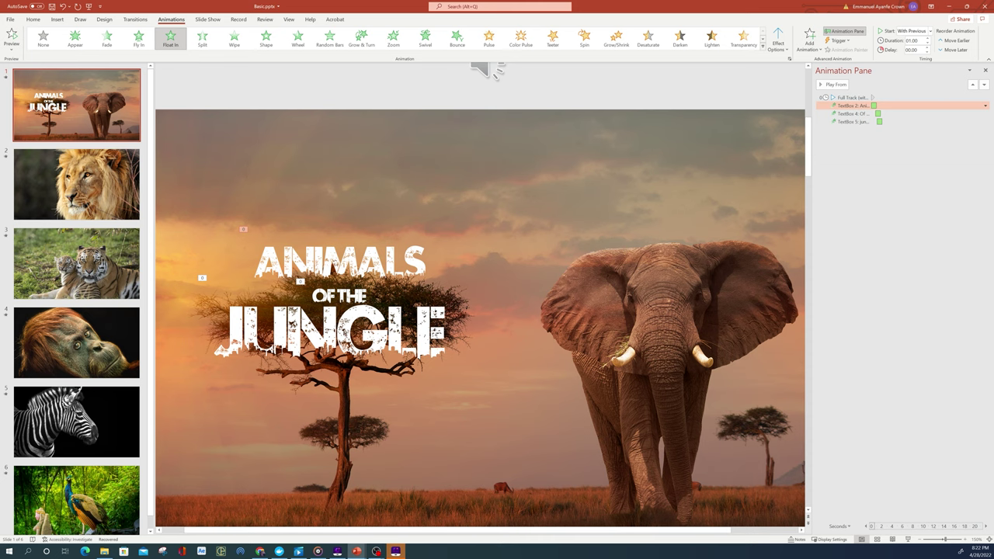
{"action": "scroll", "coordinate": [481, 295], "scroll_direction": "down", "scroll_amount": 3}
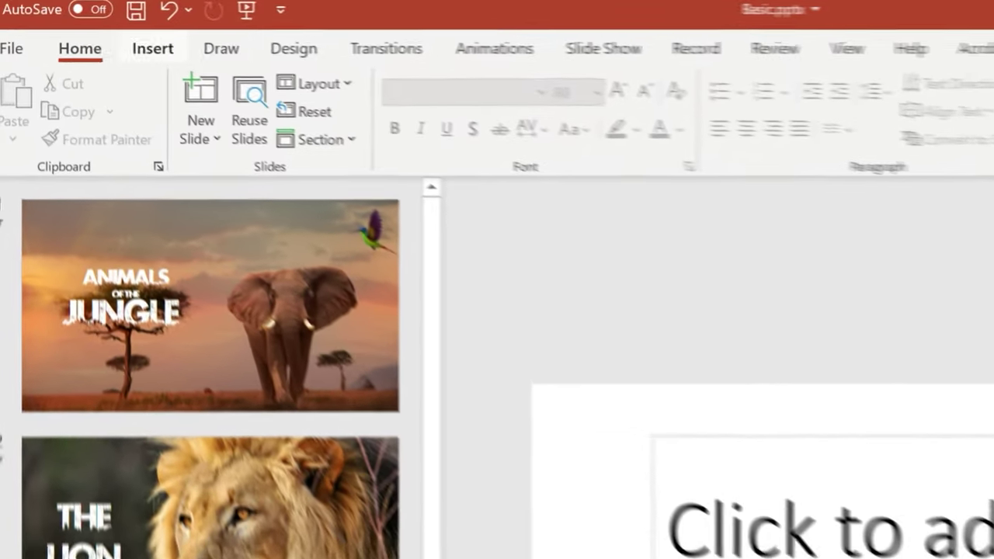
{"action": "left_click", "coordinate": [40, 22]}
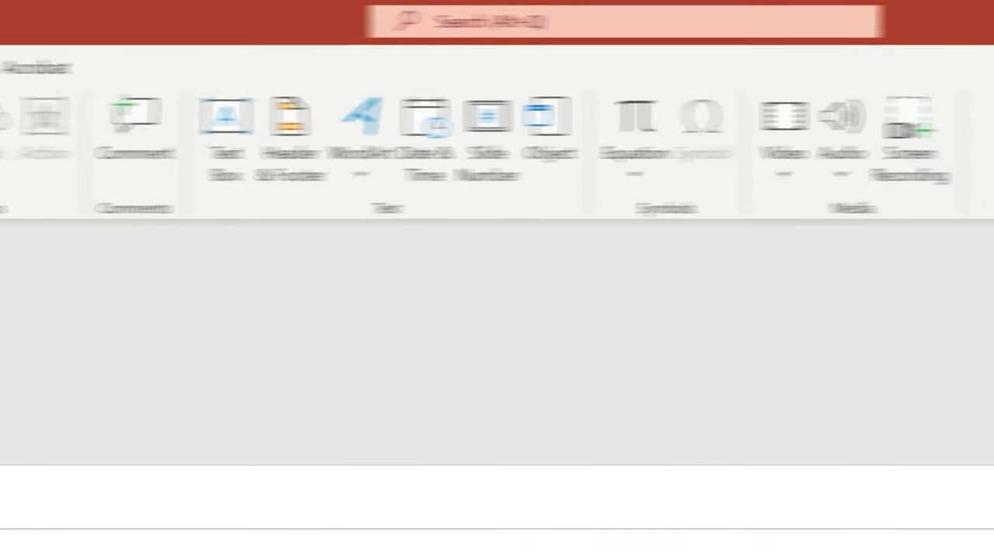
{"action": "left_click", "coordinate": [560, 155]}
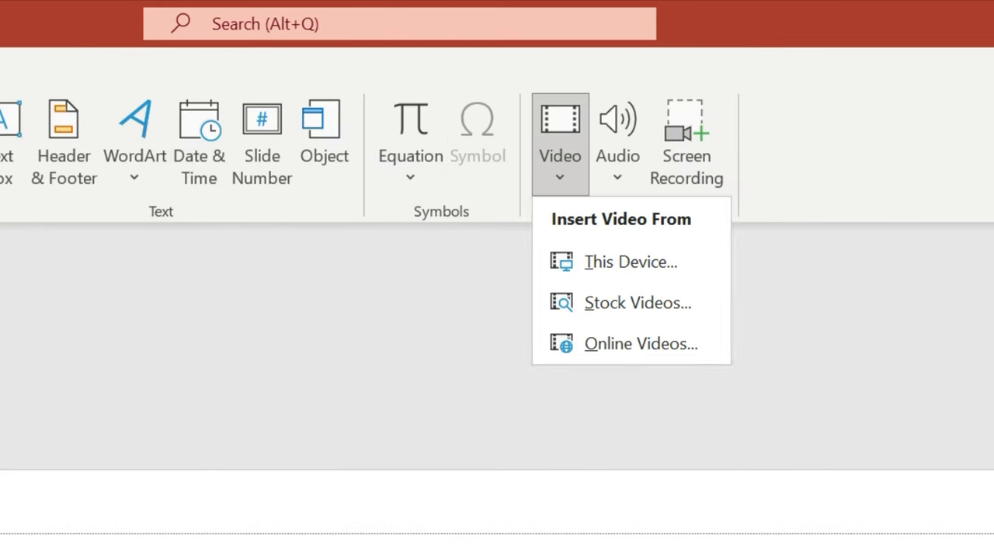
{"action": "left_click", "coordinate": [630, 262]}
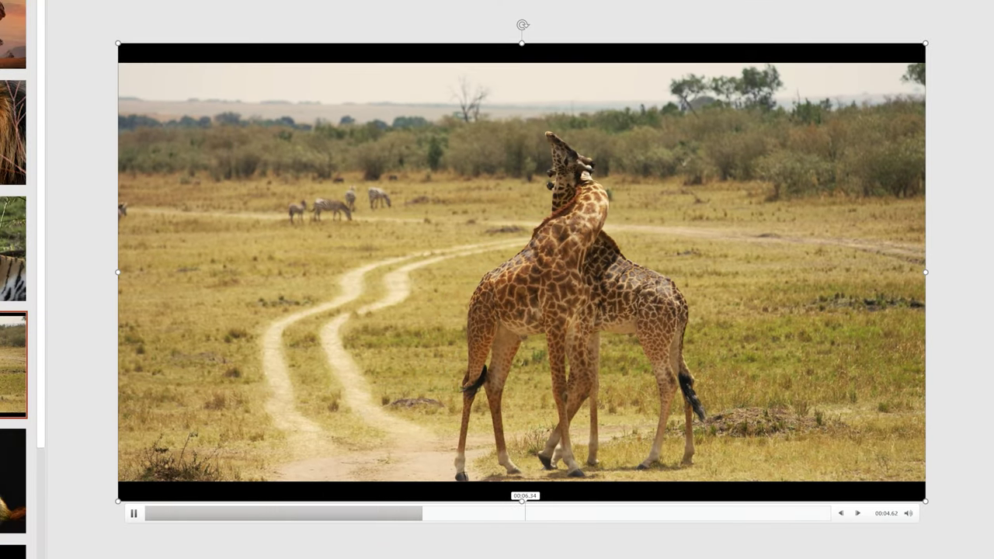
Scrub back and forth through the giraffe video's timeline to examine which part of the clip to keep.
{"action": "left_click", "coordinate": [268, 514]}
{"action": "left_click_drag", "start_coordinate": [188, 513], "coordinate": [481, 514]}
{"action": "left_click_drag", "start_coordinate": [378, 513], "coordinate": [306, 514]}
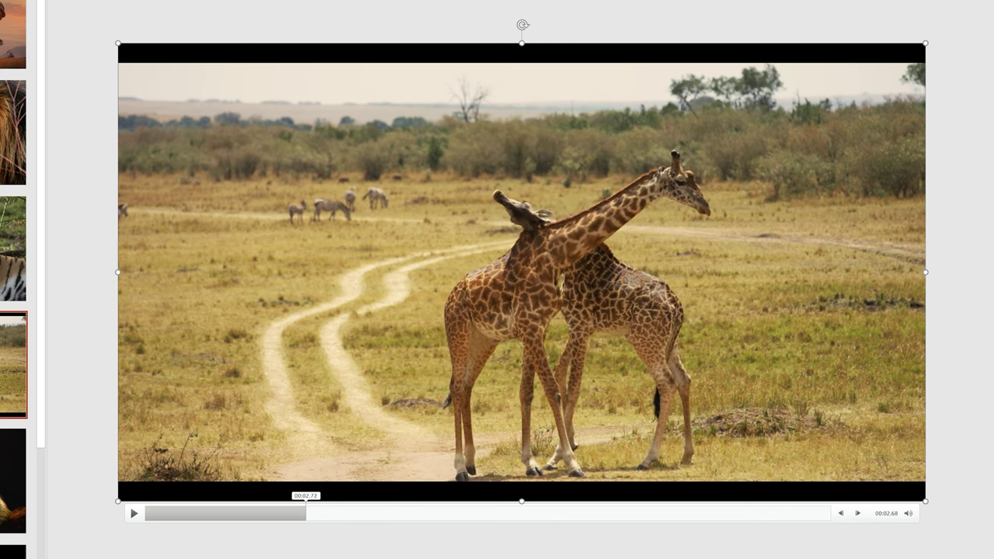
{"action": "left_click_drag", "start_coordinate": [296, 514], "coordinate": [569, 513]}
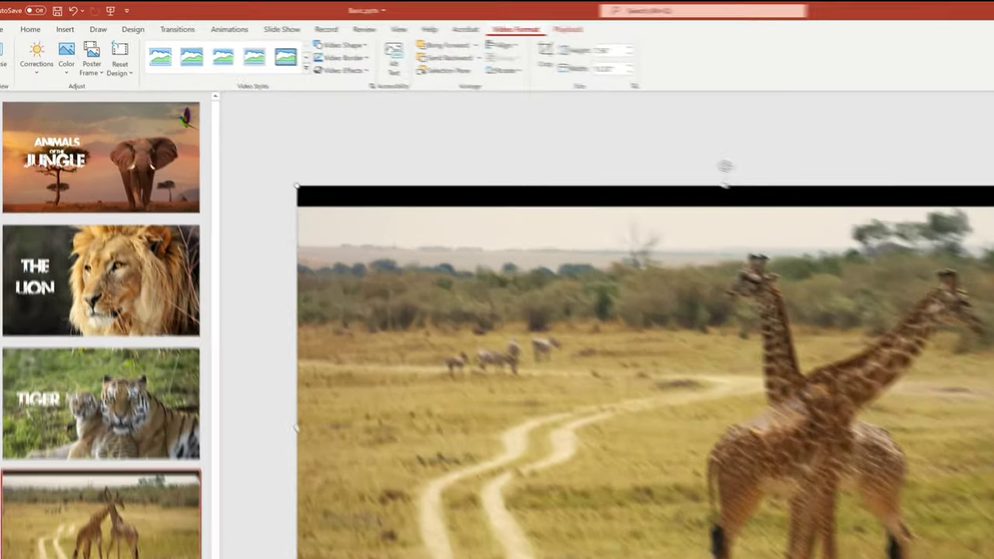
Trim the beginning of the giraffe video, setting its start time to 00:02.409.
{"action": "left_click", "coordinate": [407, 19]}
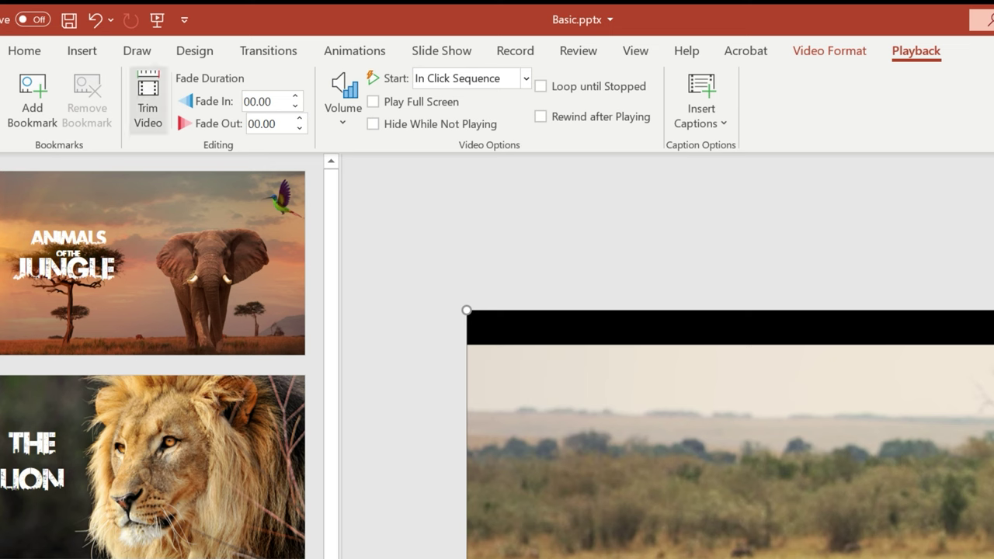
{"action": "left_click", "coordinate": [147, 101]}
{"action": "left_click_drag", "start_coordinate": [339, 441], "coordinate": [364, 440]}
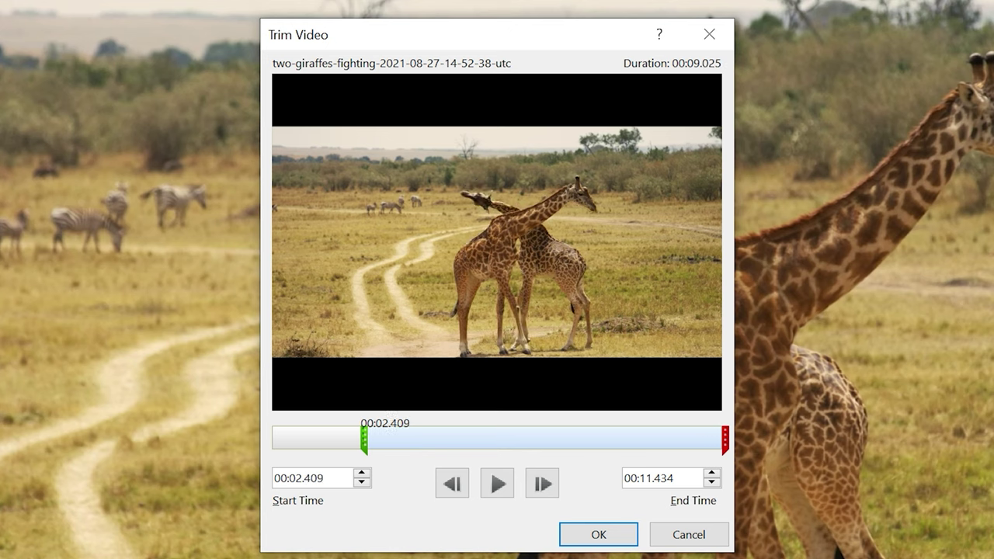